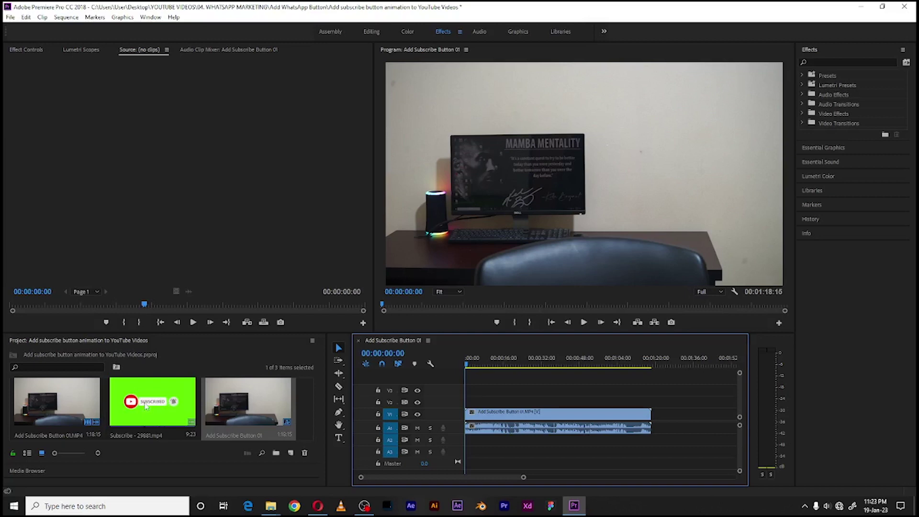
# - Preview the Subscribe - 29881.mp4 animation in the Source monitor, then drop it above the desk footage
pyautogui.click(146, 406)
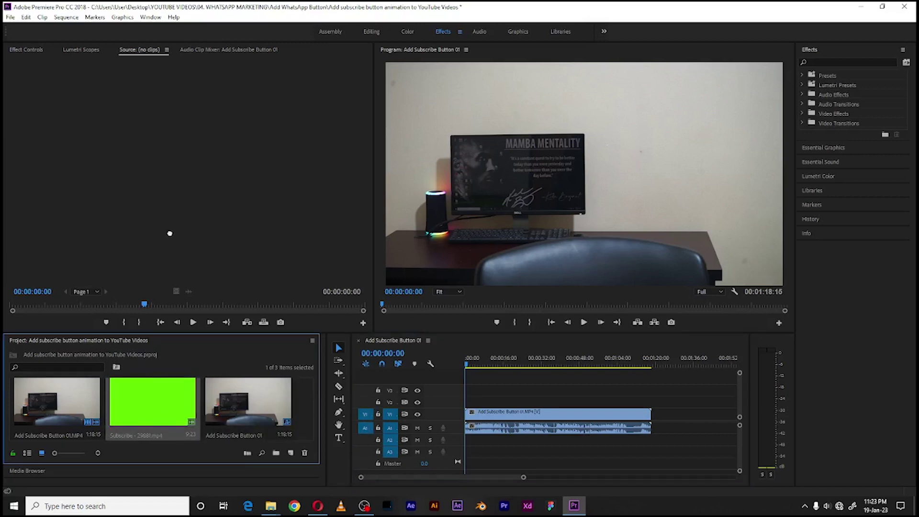
pyautogui.moveTo(170, 233); pyautogui.dragTo(170, 232)
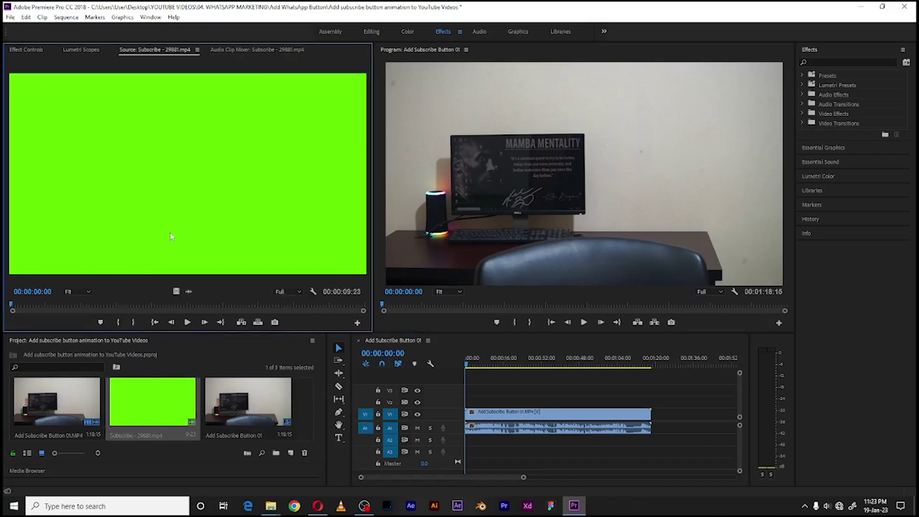
pyautogui.click(187, 323)
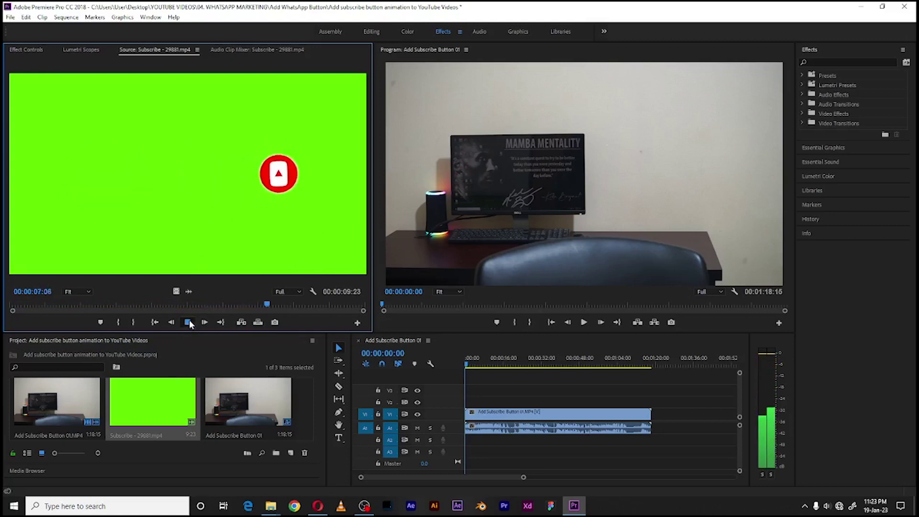
pyautogui.click(189, 322)
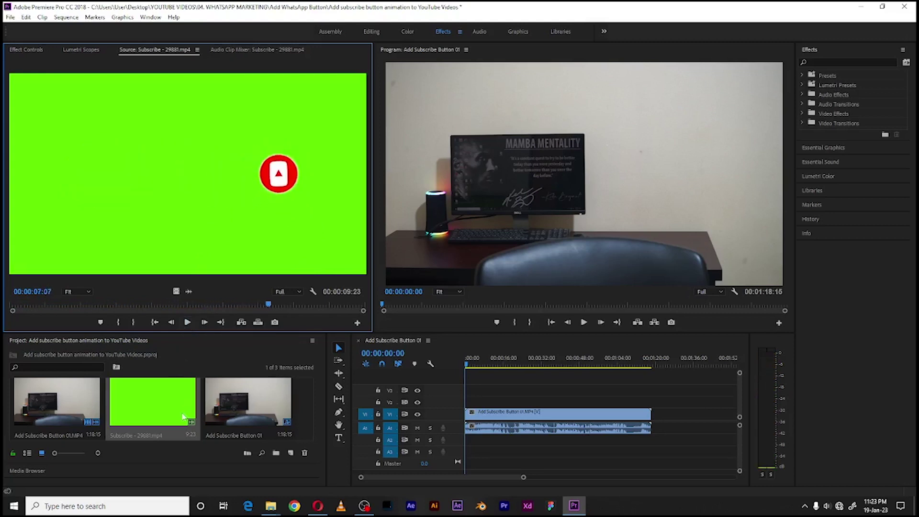
pyautogui.click(154, 405)
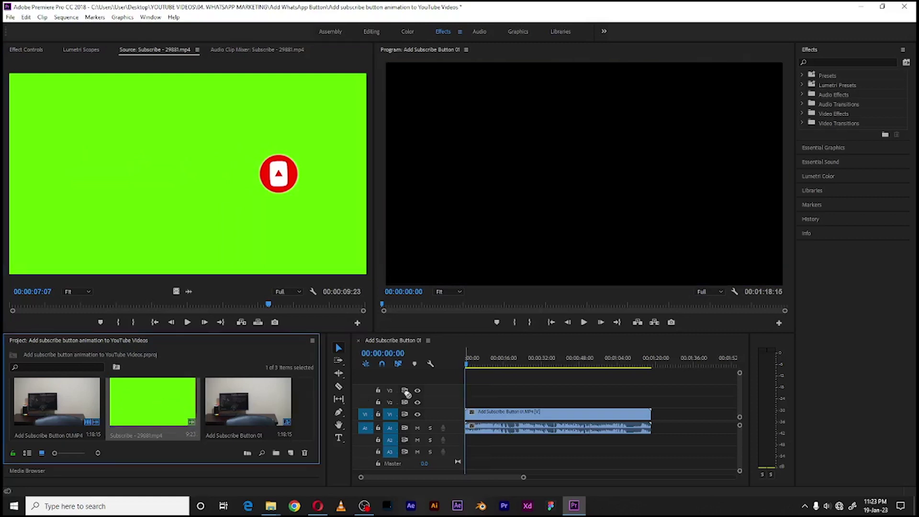
pyautogui.moveTo(406, 393); pyautogui.dragTo(506, 406)
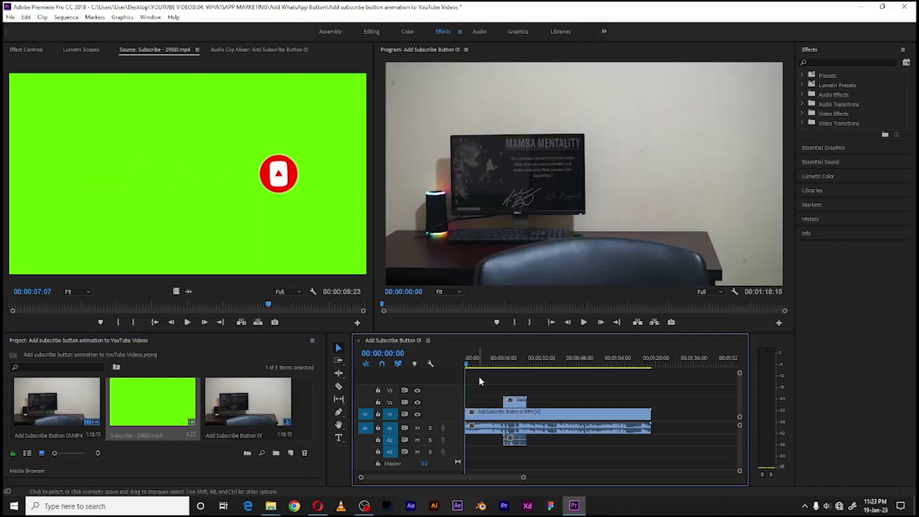
# - Scrub the sequence to around 16 seconds and select the Subscribe clip on V2
pyautogui.moveTo(467, 365); pyautogui.dragTo(501, 372)
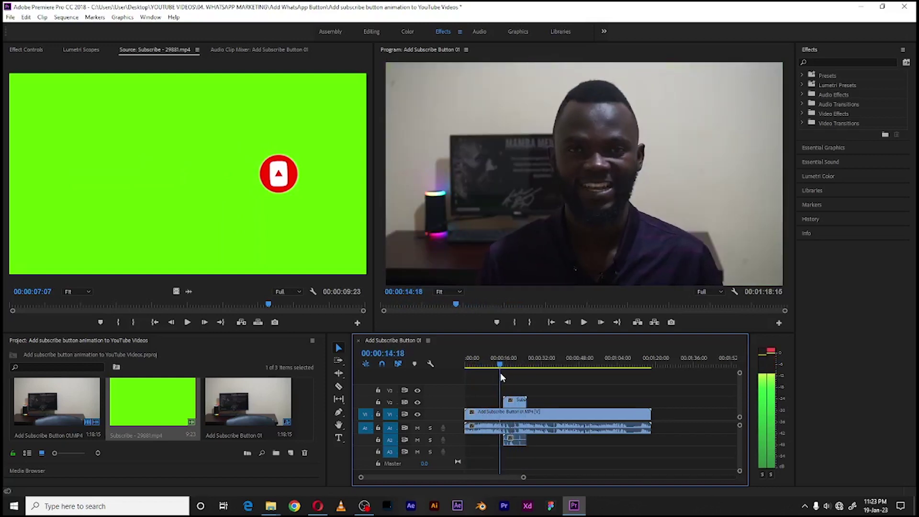
pyautogui.click(514, 404)
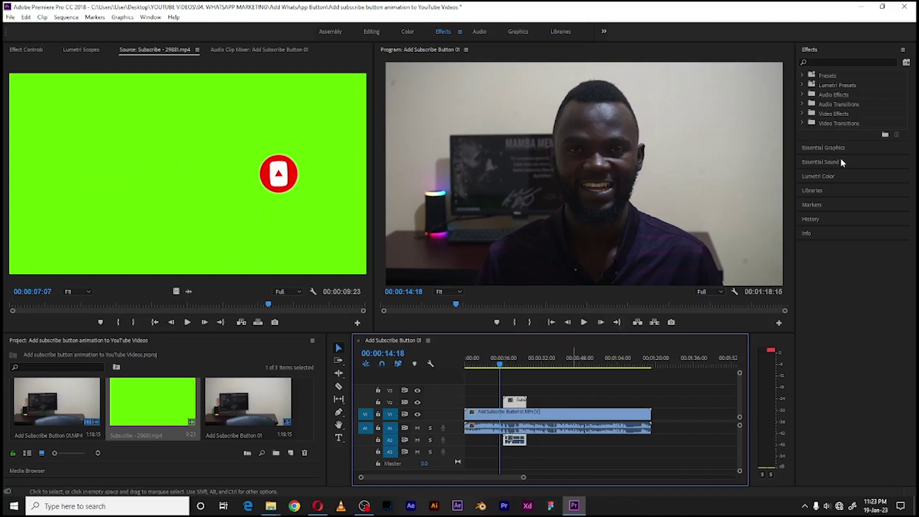
# - Search the Effects panel for 'Ultra key' and apply Ultra Key to the Subscribe clip
pyautogui.click(823, 50)
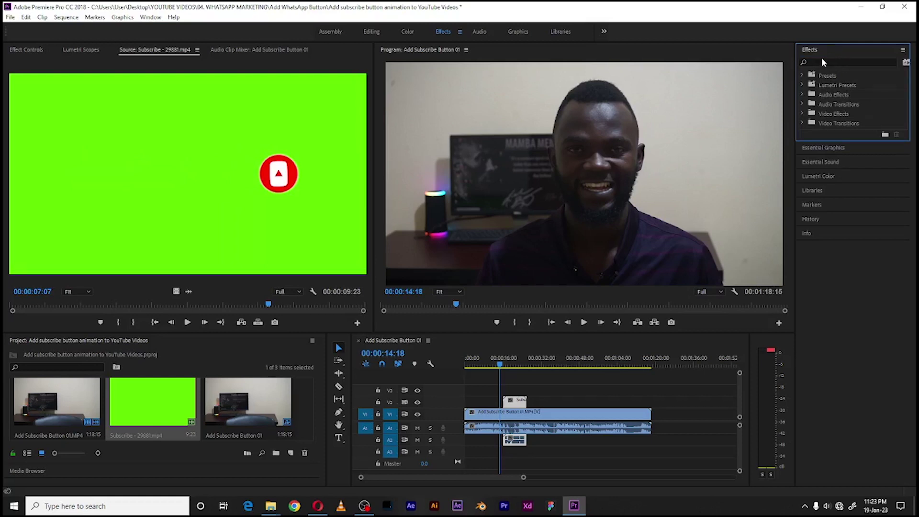
pyautogui.click(823, 63)
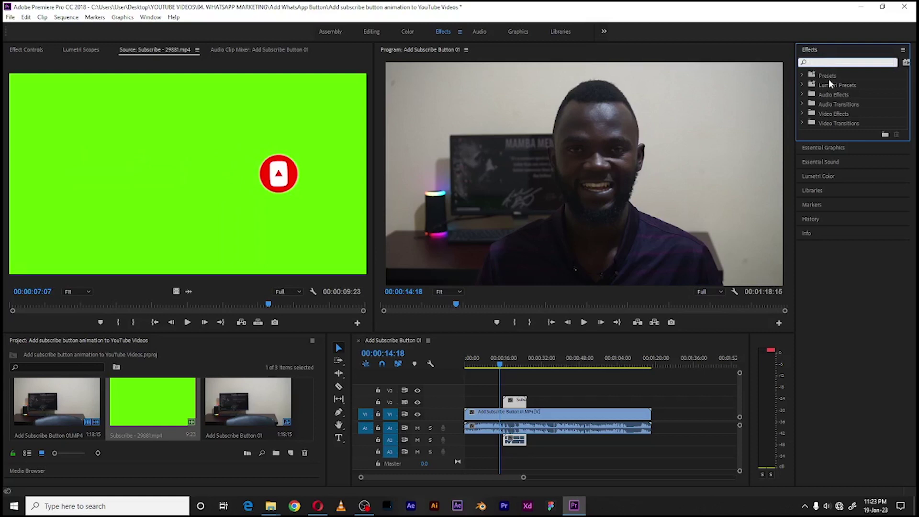
pyautogui.write('Ul')
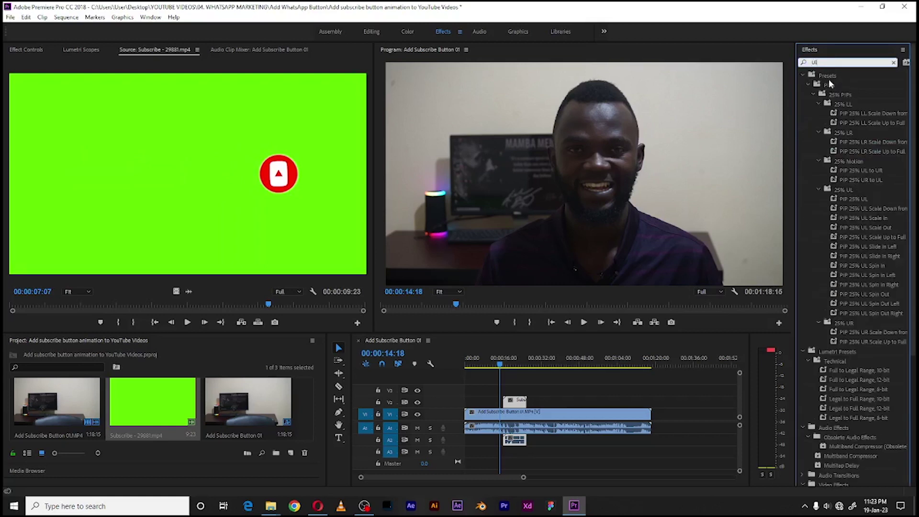
pyautogui.write('tra key')
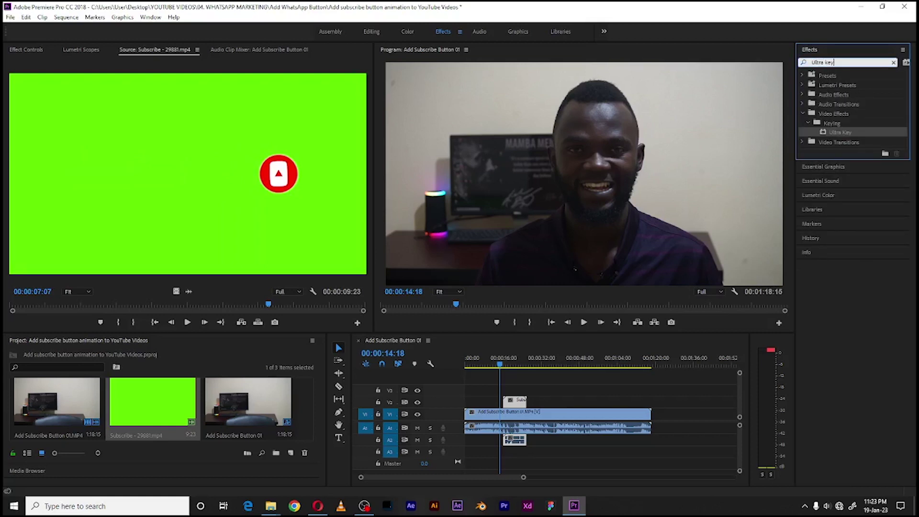
pyautogui.click(839, 133)
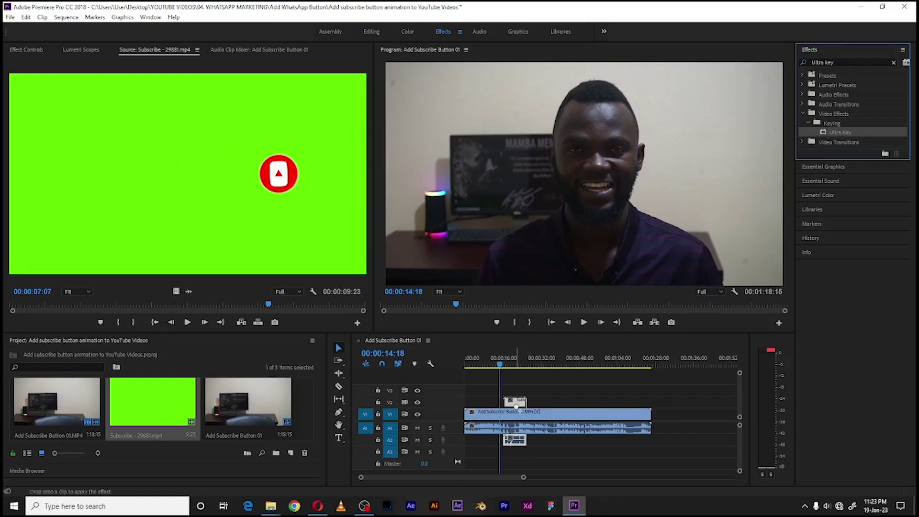
# - Move the playhead to around 16 seconds, where the green-screen clip is visible
pyautogui.click(505, 365)
pyautogui.moveTo(505, 366); pyautogui.dragTo(508, 372)
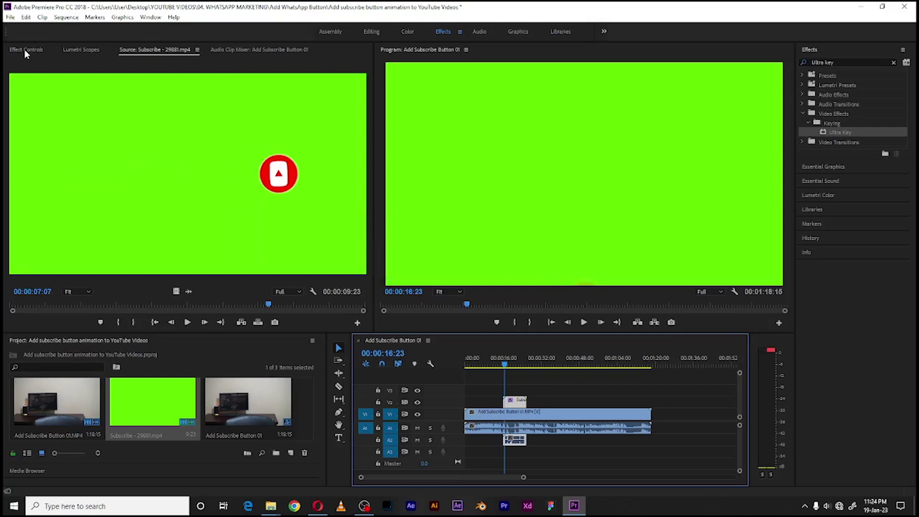
pyautogui.click(25, 50)
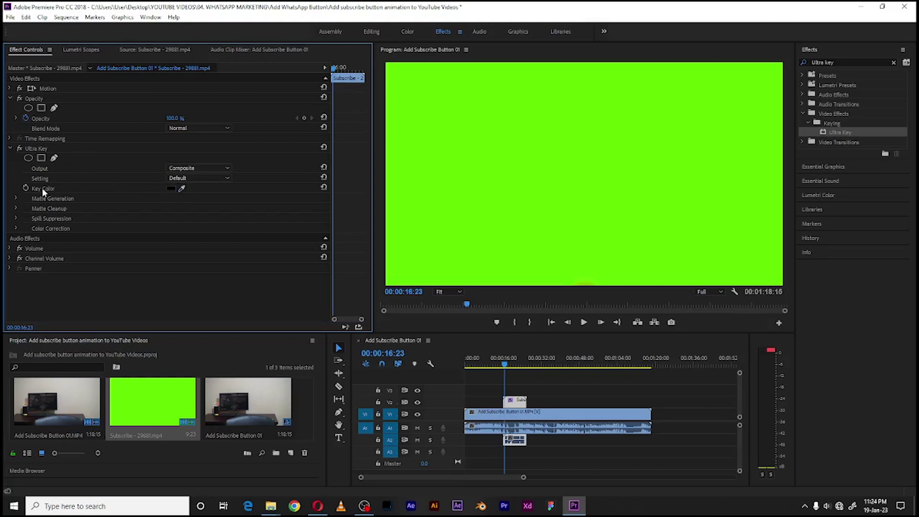
# - Sample the green background as Ultra Key's Key Color, then scrub to view the SUBSCRIBED animation
pyautogui.click(182, 188)
pyautogui.moveTo(185, 190); pyautogui.dragTo(470, 137)
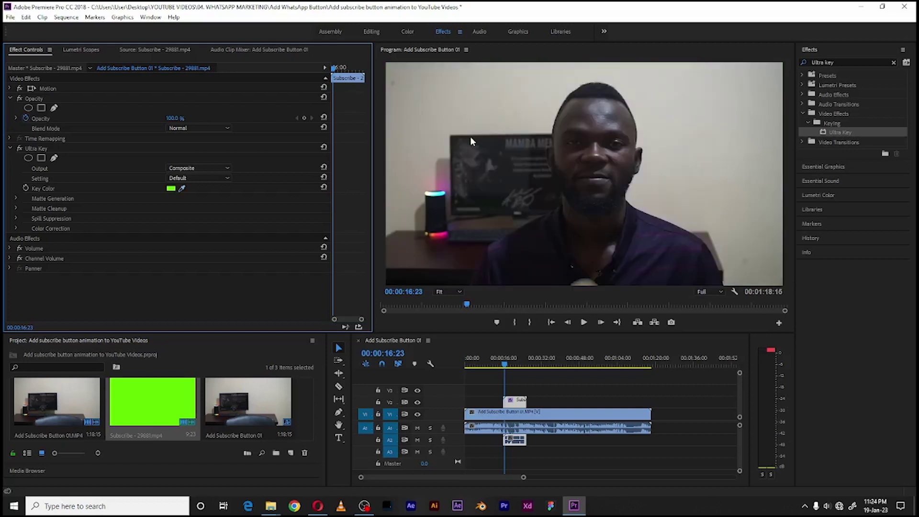
pyautogui.click(506, 366)
pyautogui.moveTo(506, 366); pyautogui.dragTo(518, 366)
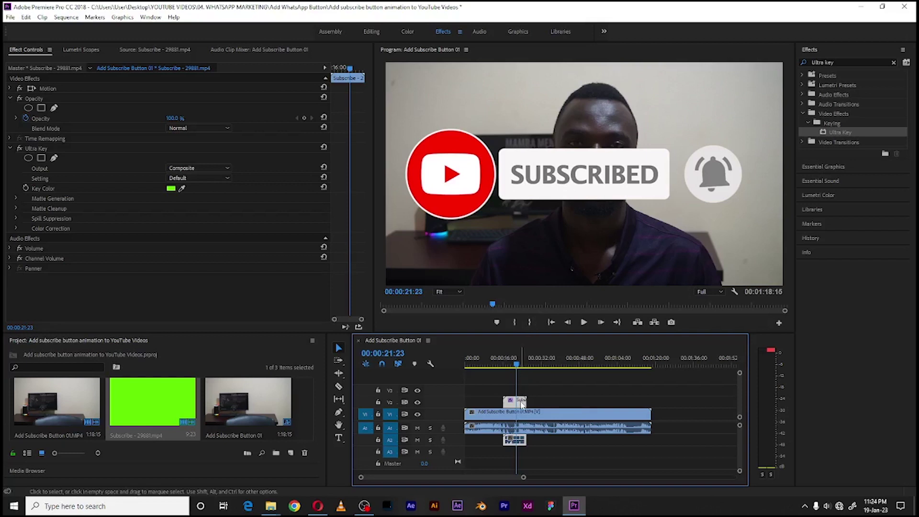
# - Undo the stray text layer and select the subscribe overlay in the Program monitor
pyautogui.hotkey('ctrl', 't')
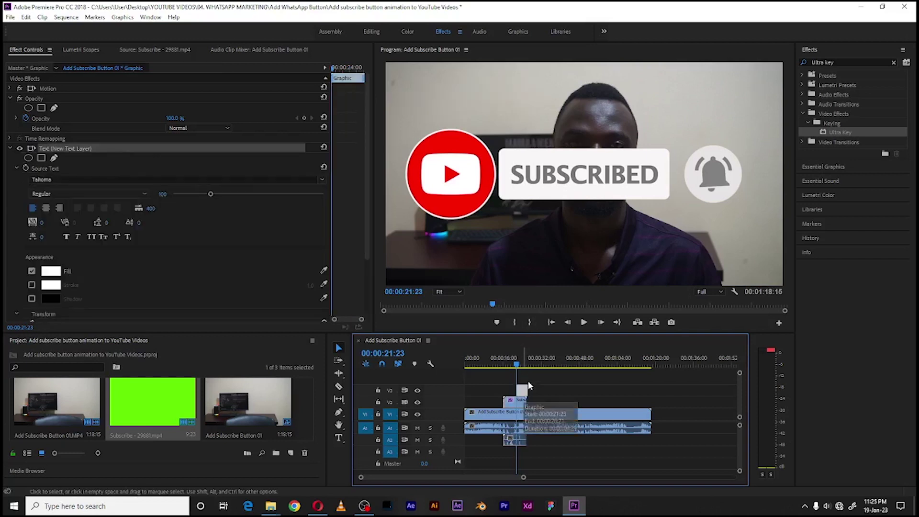
pyautogui.hotkey('ctrl', 'z')
pyautogui.click(563, 192)
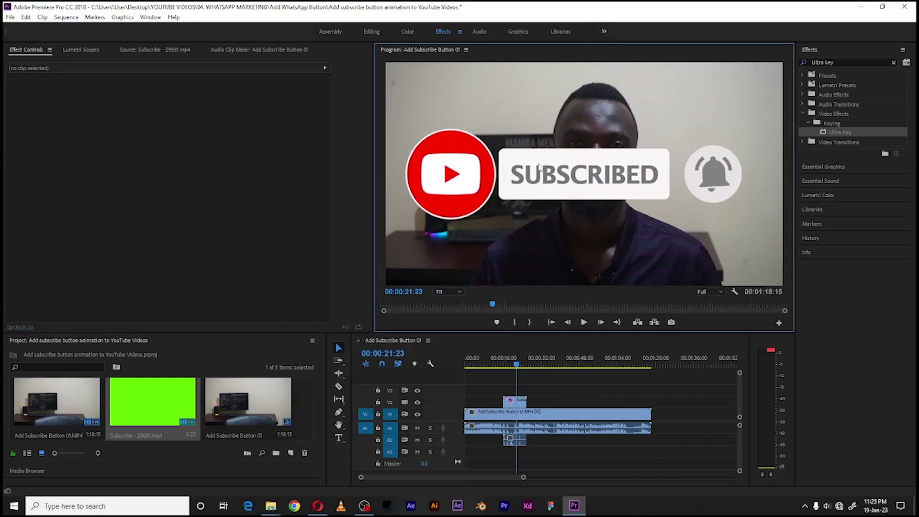
pyautogui.click(537, 194)
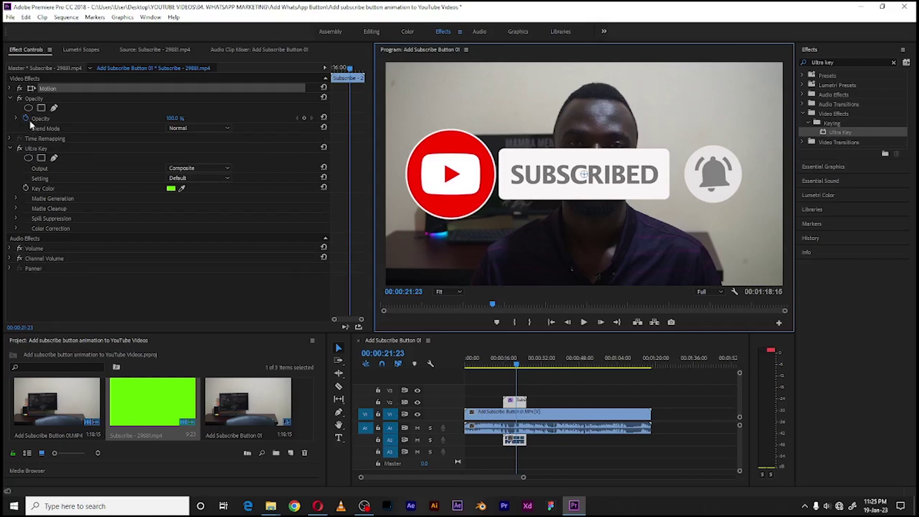
# - Set the overlay's Scale to 44 and move it down to position 704.5, 913.0
pyautogui.click(10, 88)
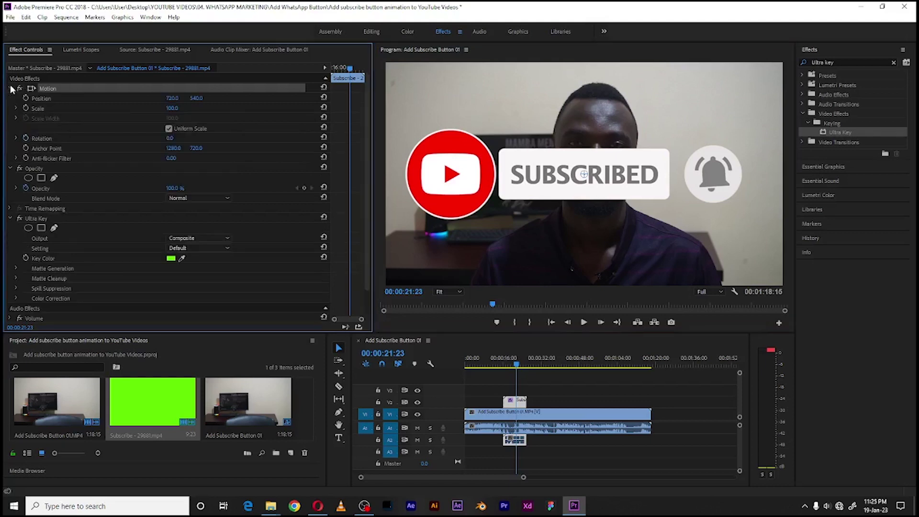
pyautogui.click(173, 107)
pyautogui.scroll(-20, 177, 106)
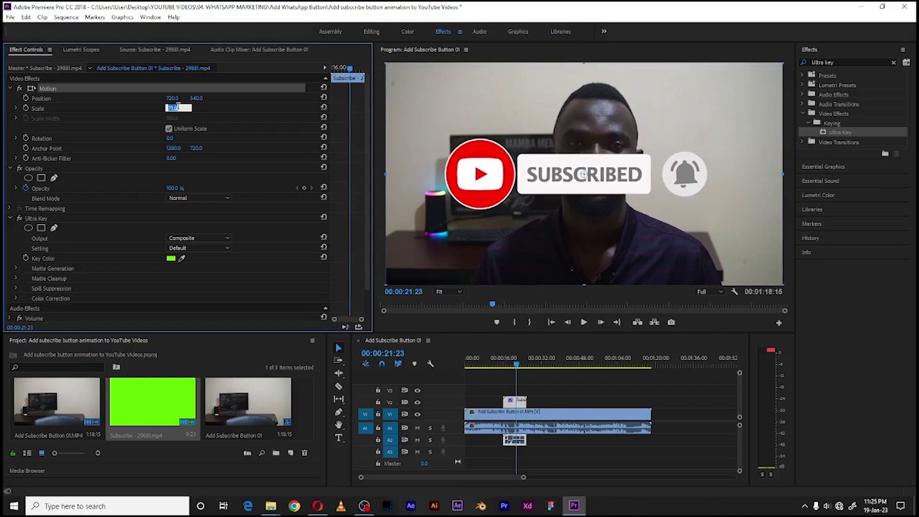
pyautogui.scroll(-20, 177, 106)
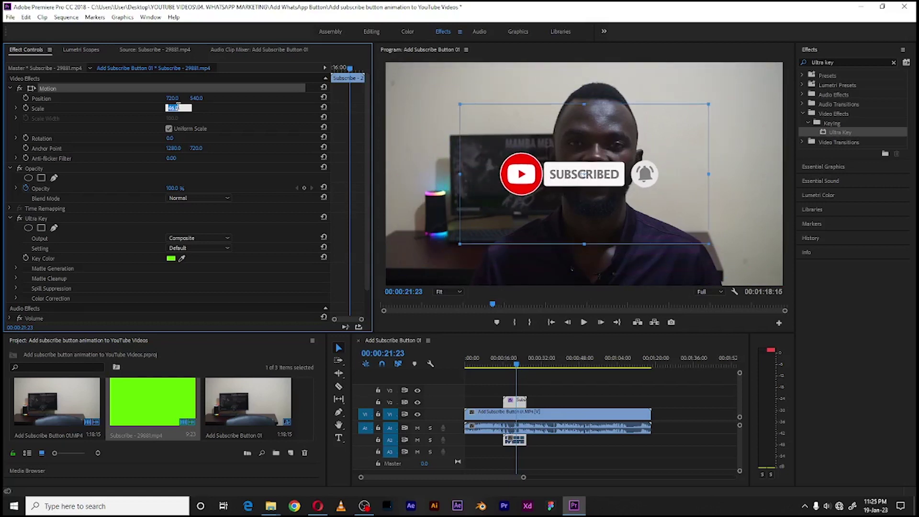
pyautogui.scroll(-3, 178, 107)
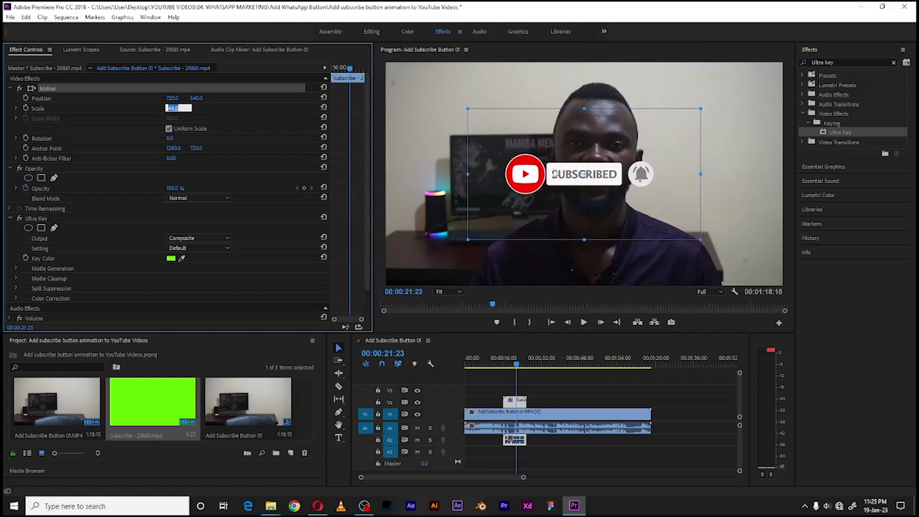
pyautogui.moveTo(565, 177); pyautogui.dragTo(556, 253)
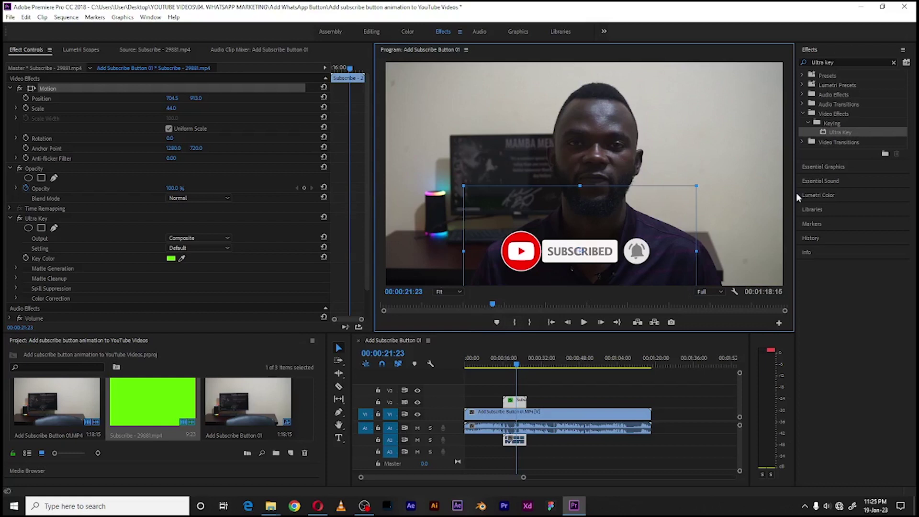
# - Enlarge the Program monitor and play from 13:24 to review the scaled SUBSCRIBED overlay
pyautogui.moveTo(795, 195); pyautogui.dragTo(852, 194)
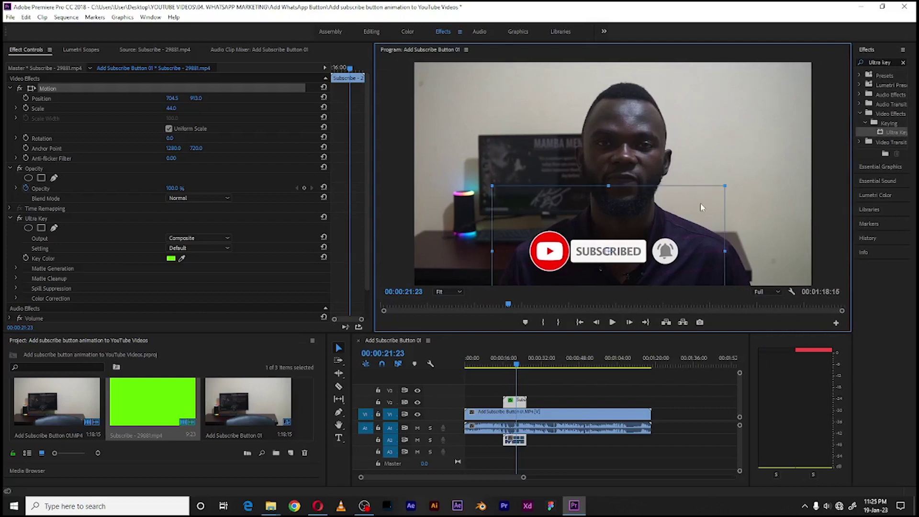
pyautogui.moveTo(373, 208); pyautogui.dragTo(346, 209)
pyautogui.click(494, 394)
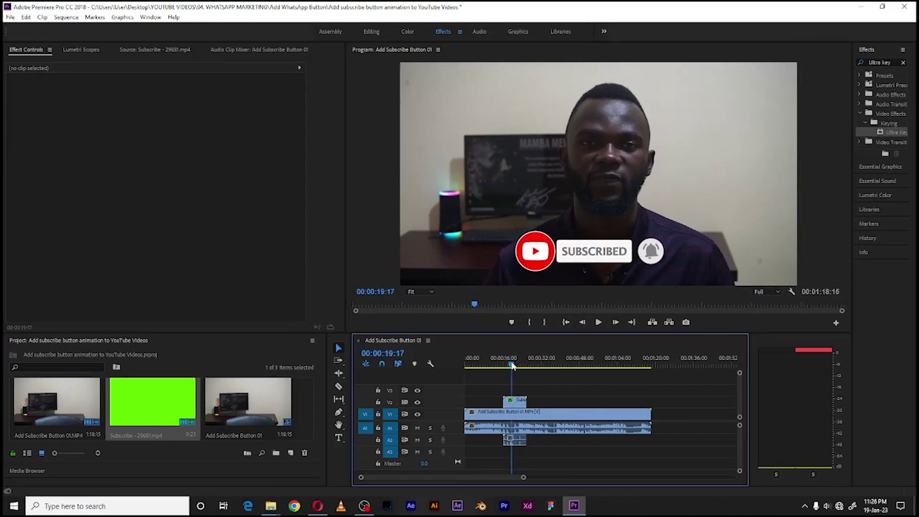
pyautogui.moveTo(513, 367); pyautogui.dragTo(498, 363)
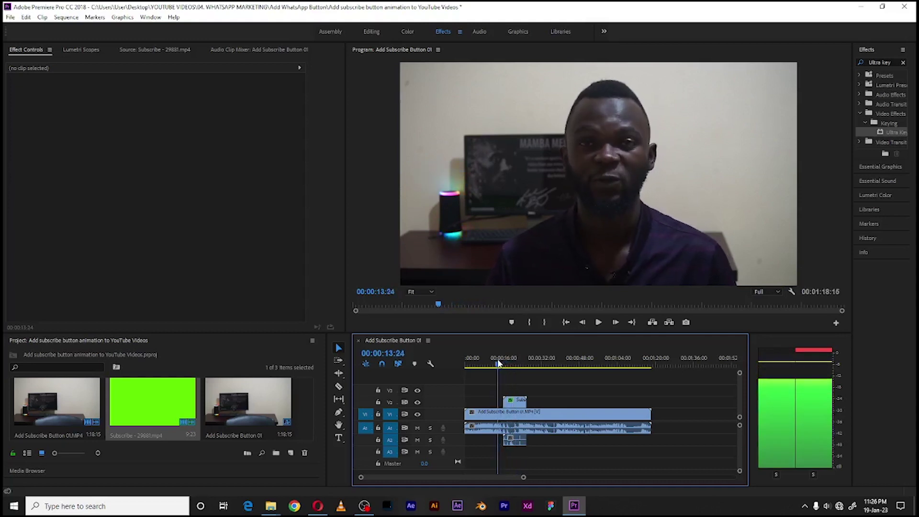
pyautogui.press('space')
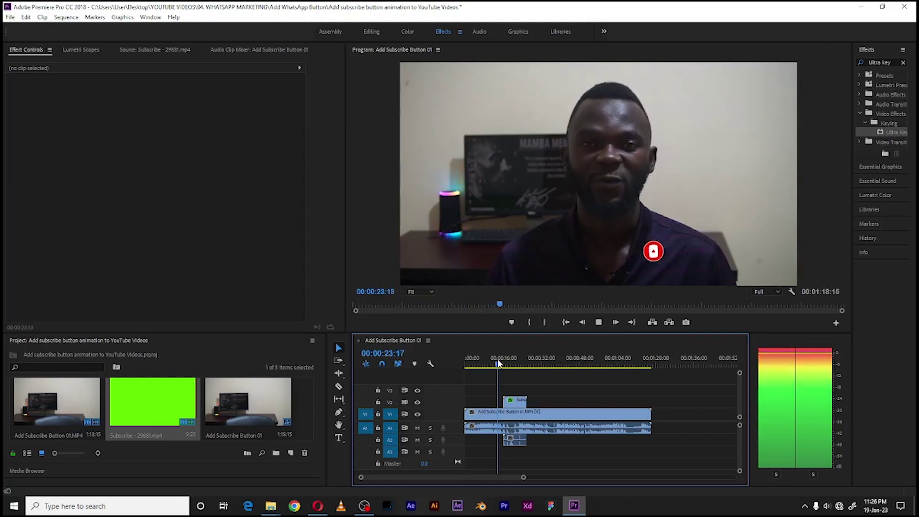
pyautogui.click(498, 363)
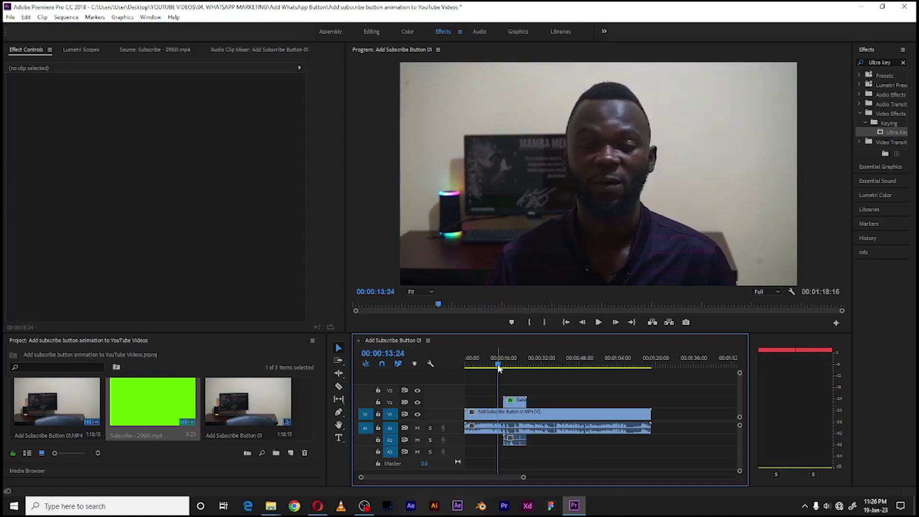